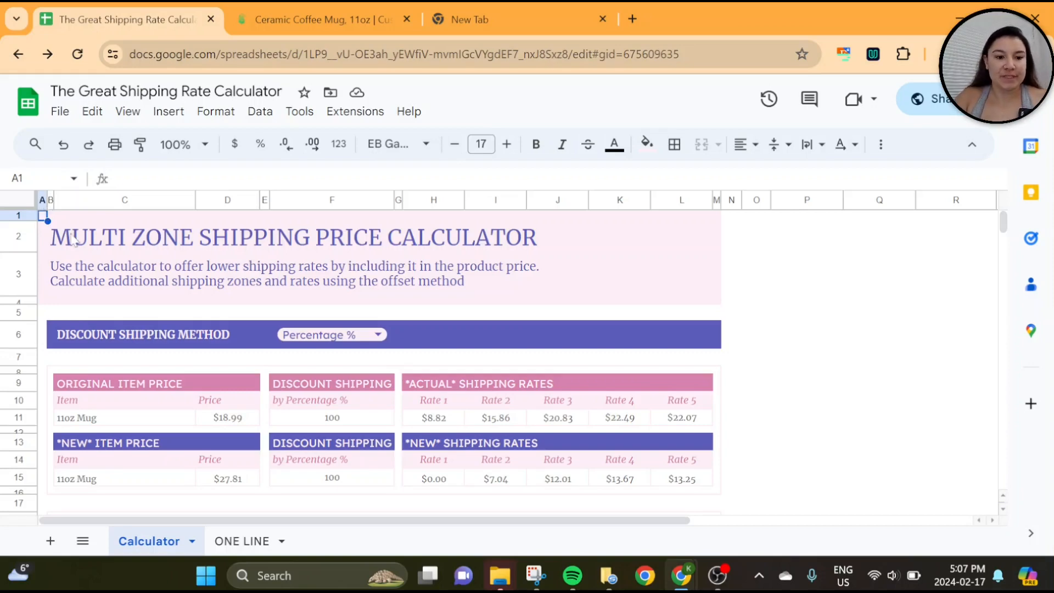
View the shipping table layout on the ONE LINE sheet and return to the Calculator sheet
click(239, 542)
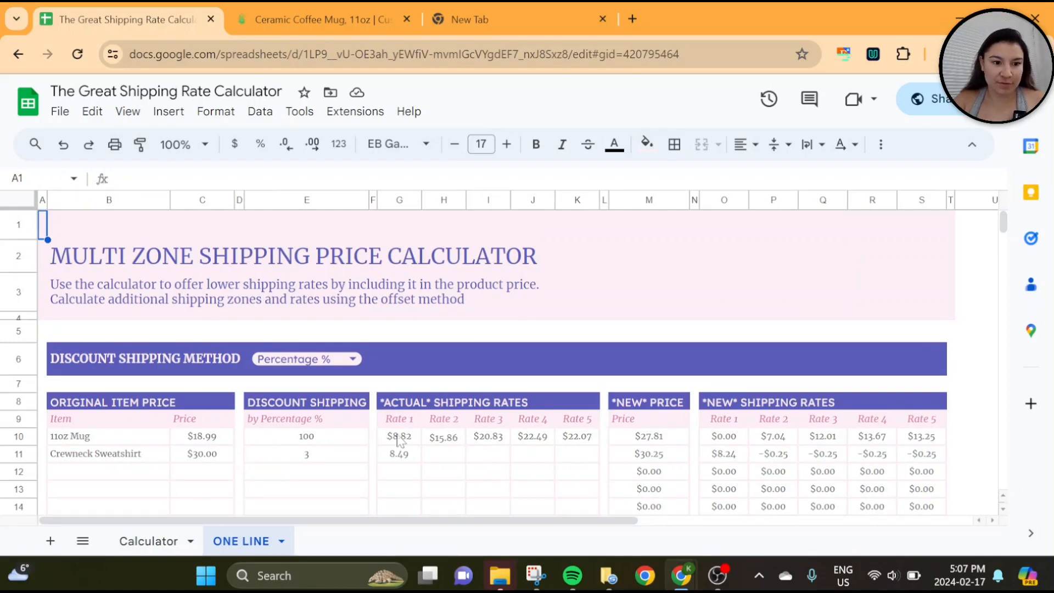
click(540, 441)
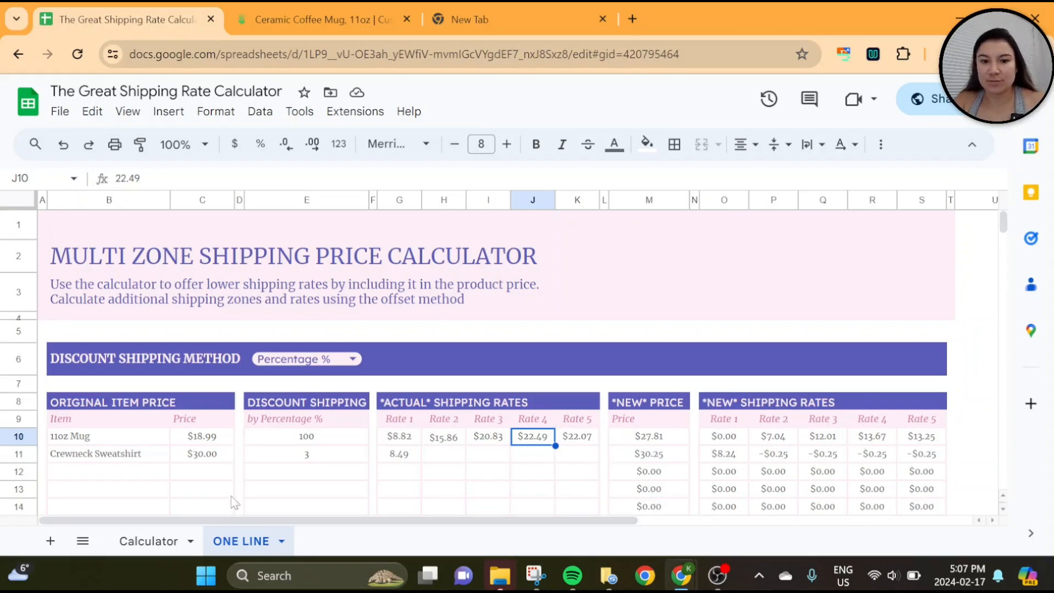
click(153, 540)
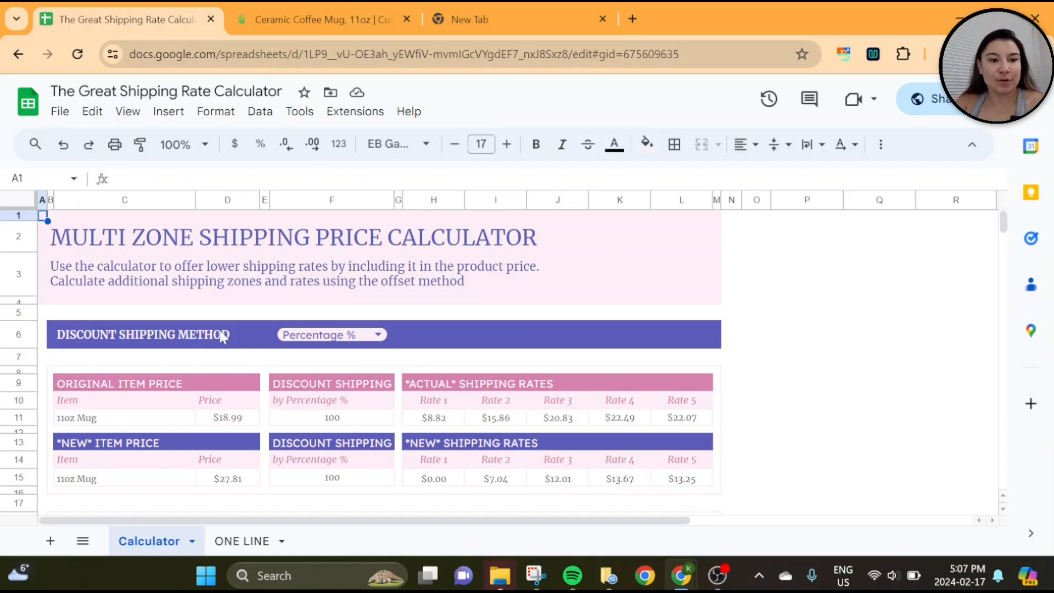
Review the available discount shipping methods without changing the selection, and inspect the mug's discount percentage
click(373, 339)
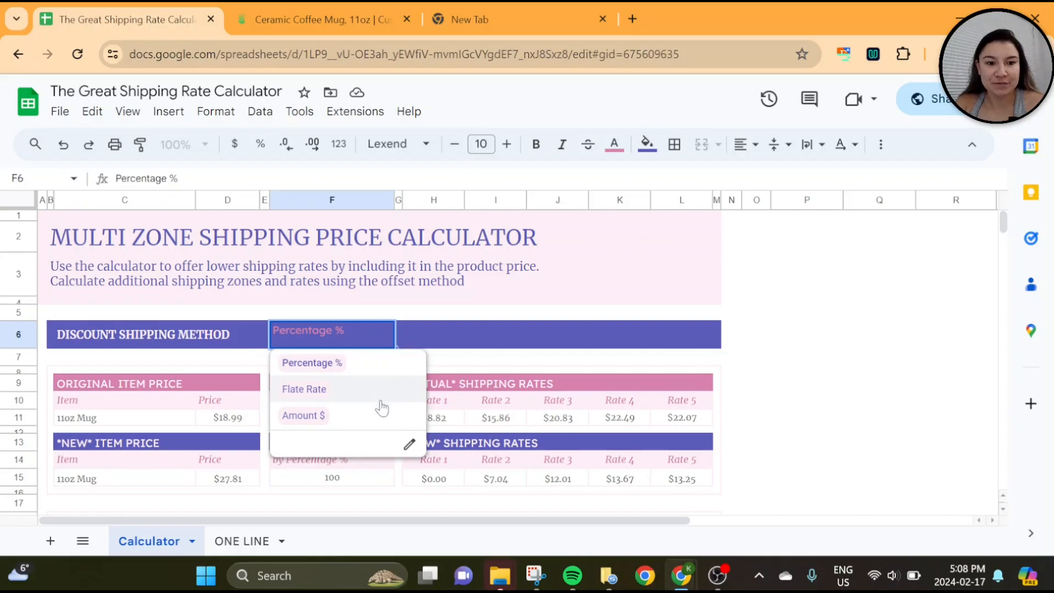
click(445, 325)
click(348, 421)
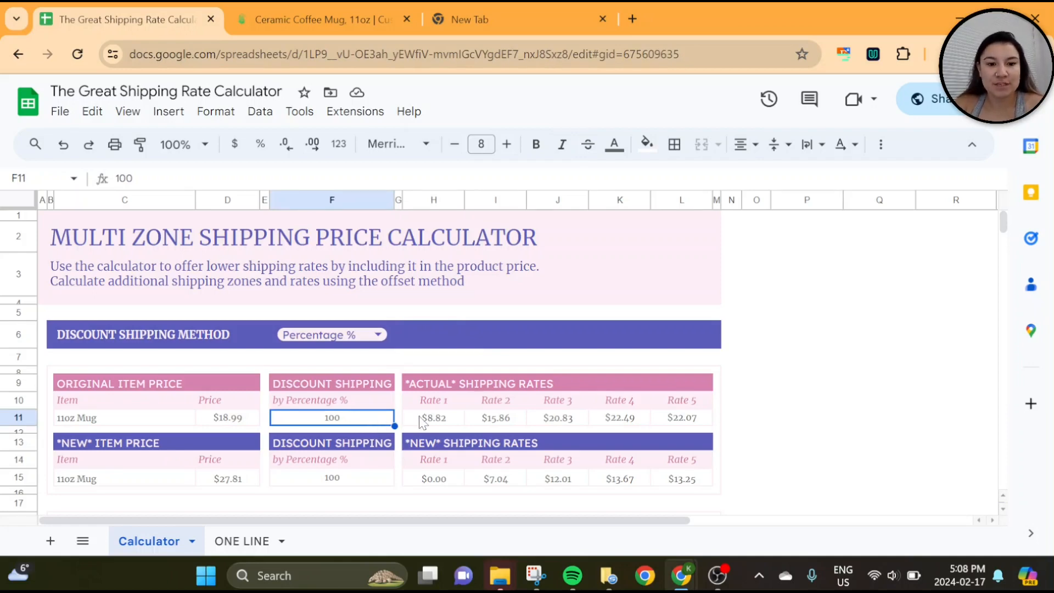
Examine how the 11oz Mug's original price and actual Rate 1 relate to its new item price and new Rates 1 to 3
click(429, 482)
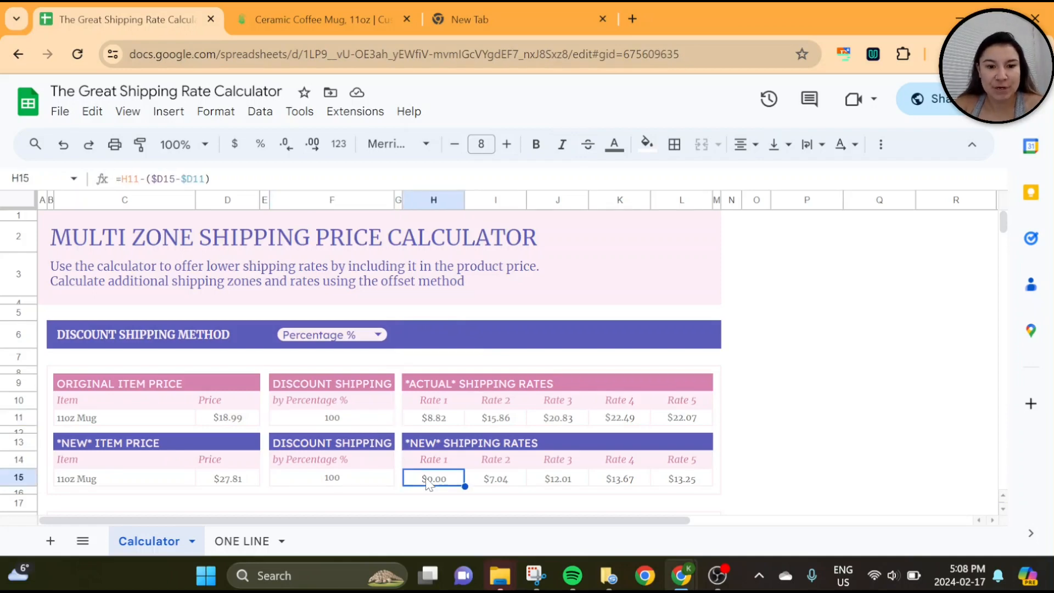
click(237, 483)
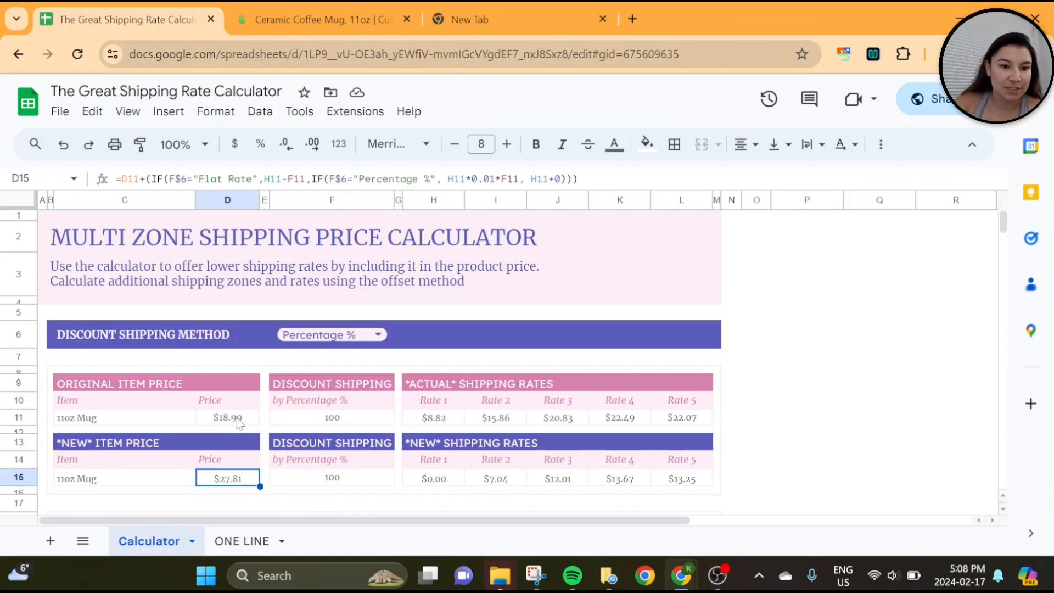
click(237, 419)
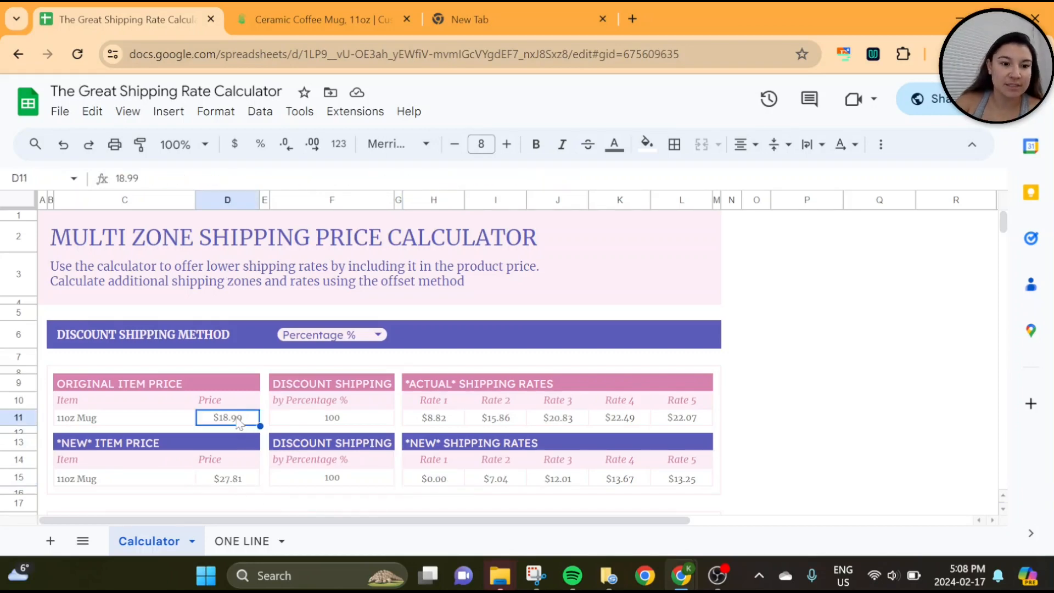
click(242, 482)
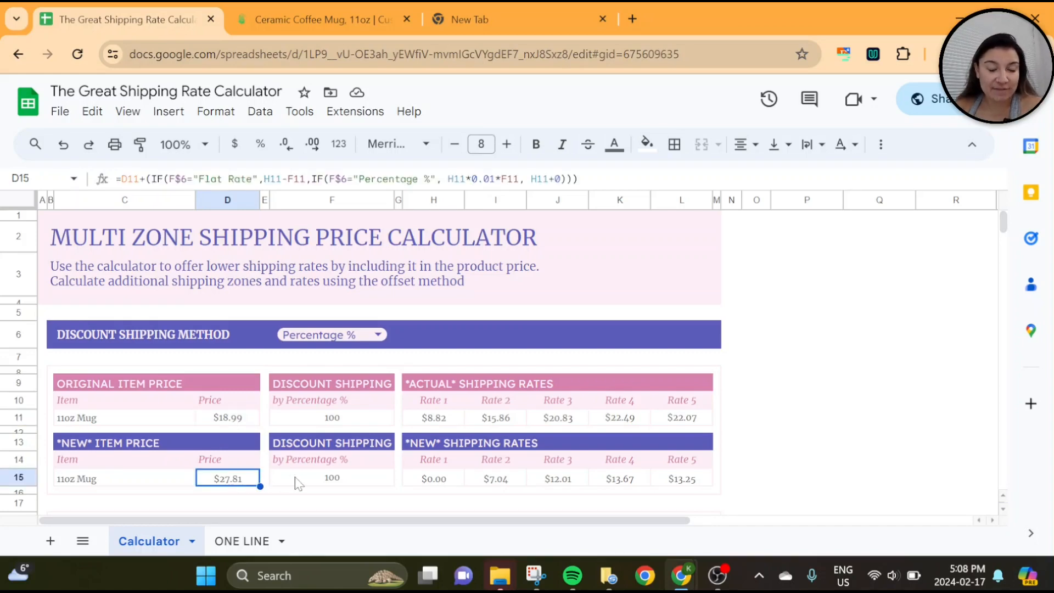
click(437, 480)
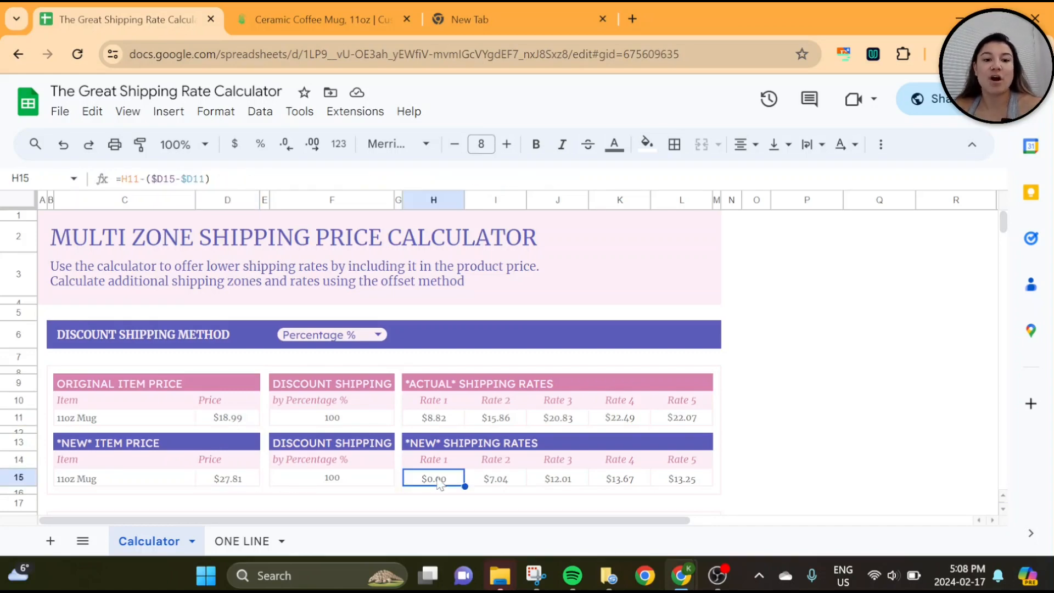
click(443, 426)
click(435, 482)
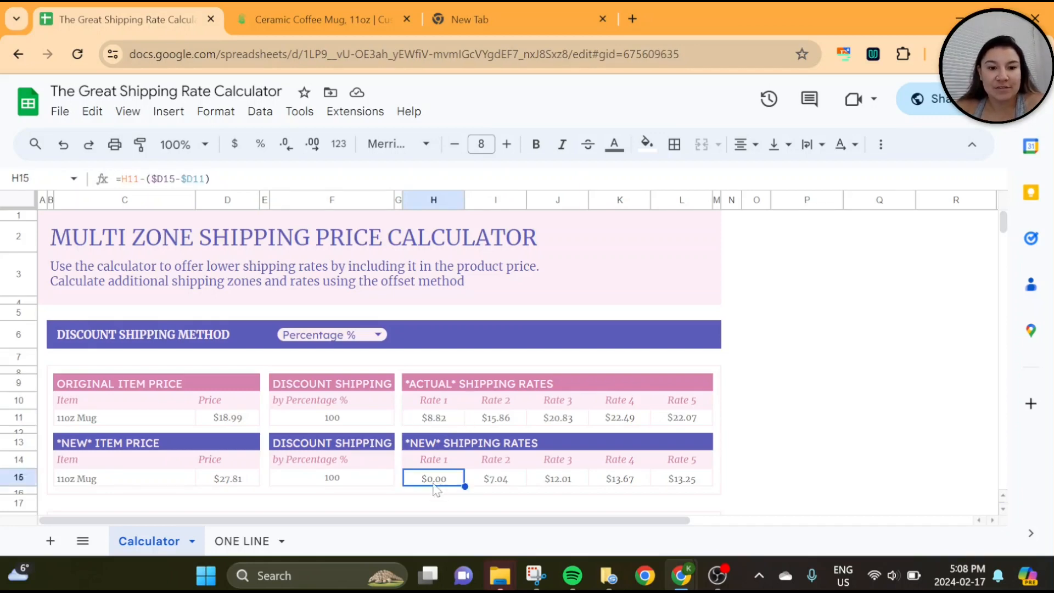
click(498, 484)
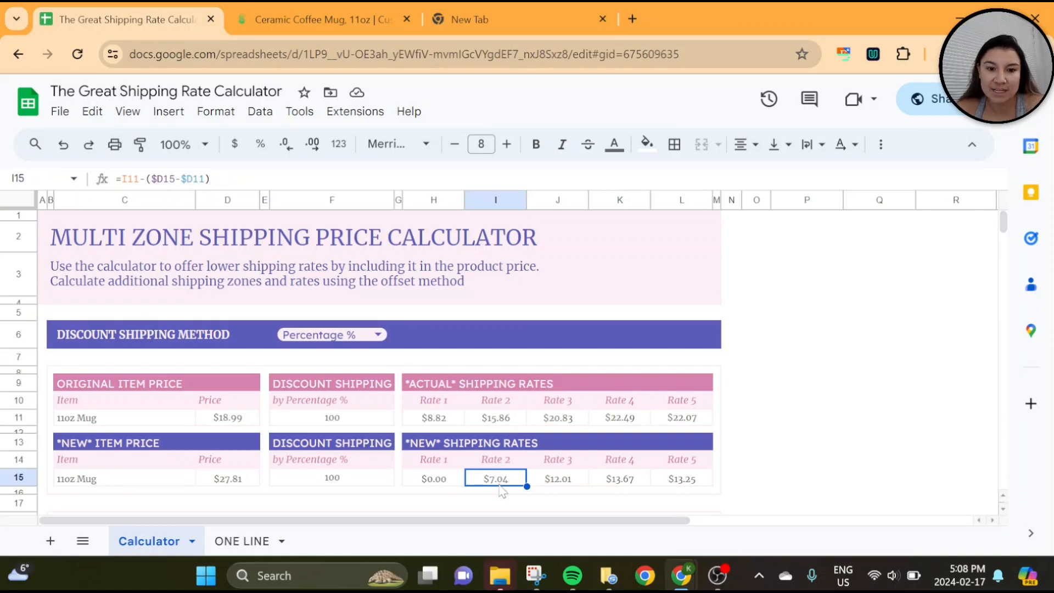
click(556, 482)
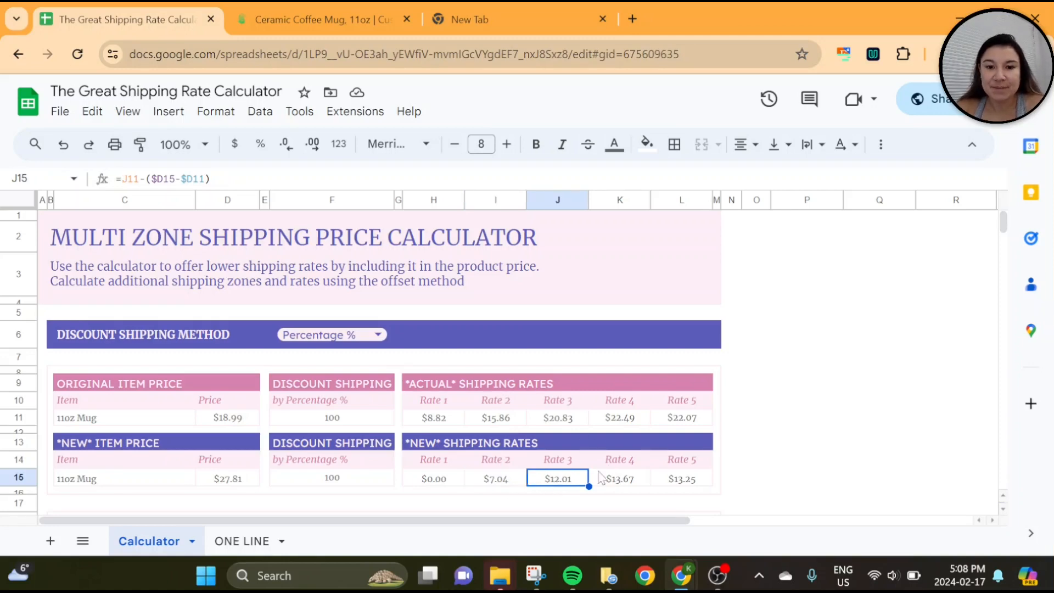
Check the mug's shipping costs per country on its Printify page and return to the calculator spreadsheet
click(309, 23)
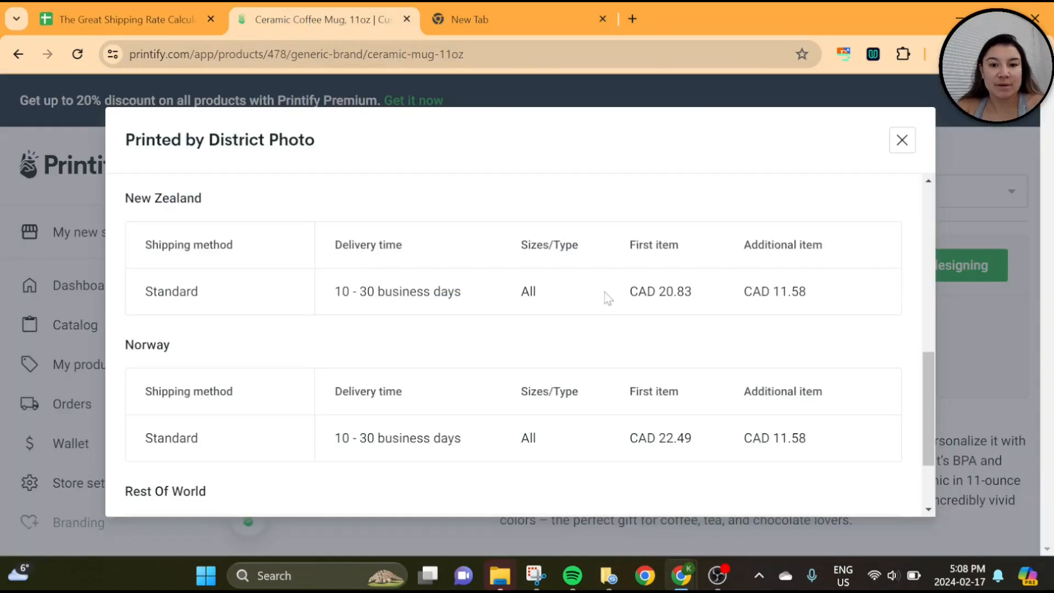
scroll(604, 292, down, 1)
scroll(604, 292, up, 5)
scroll(605, 292, up, 5)
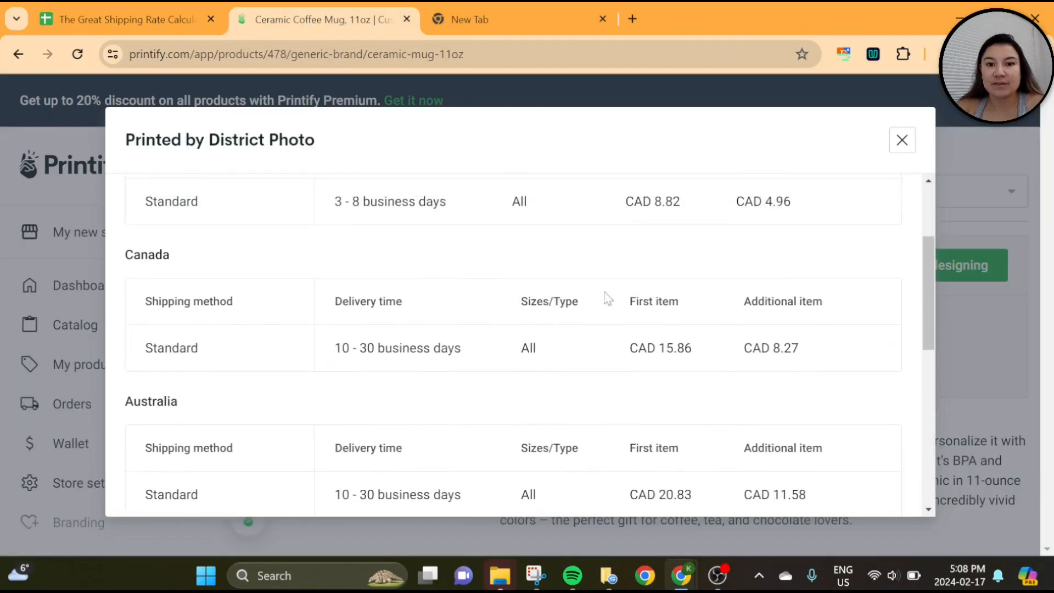
scroll(607, 299, down, 1)
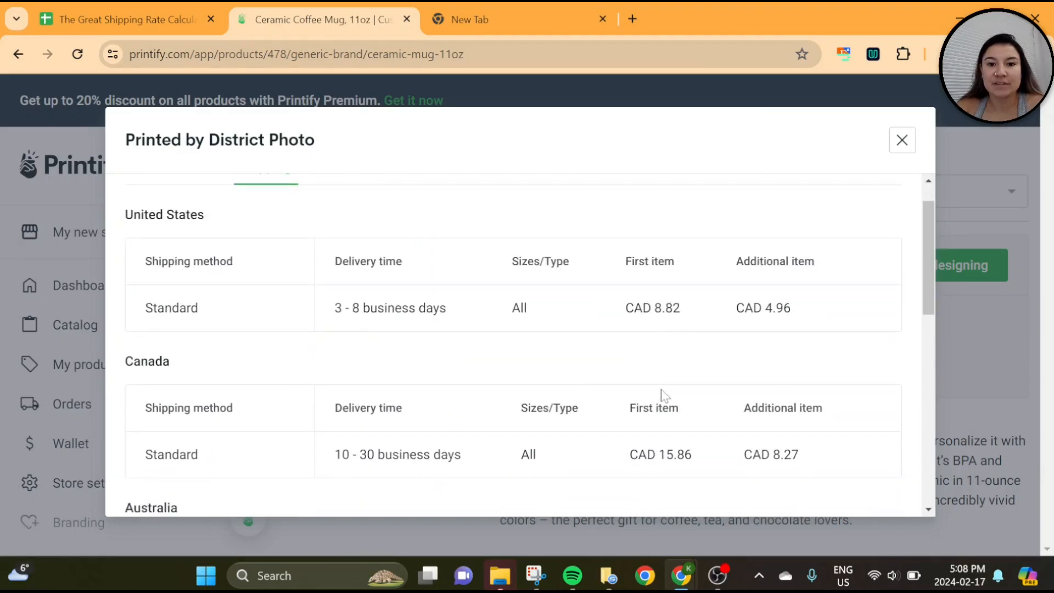
scroll(664, 395, down, 4)
scroll(662, 393, down, 1)
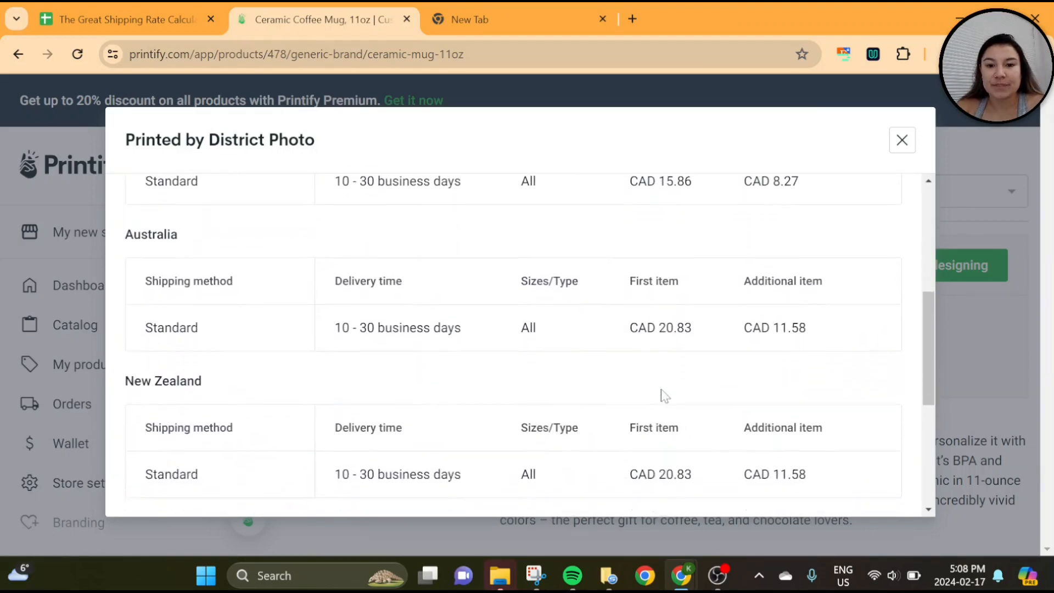
click(177, 3)
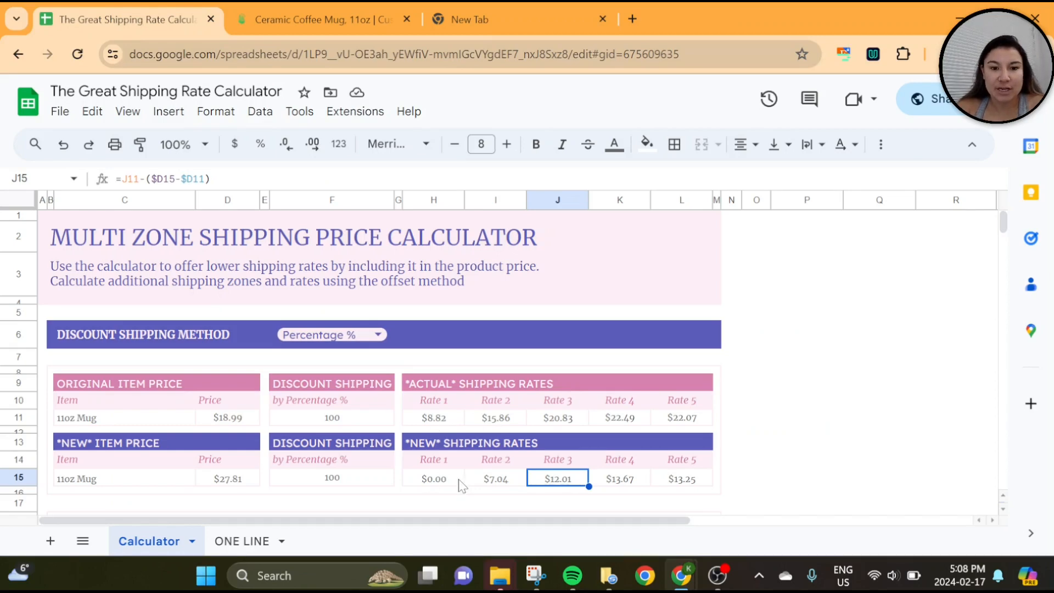
Set the 11oz Mug's shipping discount percentage to 50 in the original item row
click(347, 421)
key(Delete)
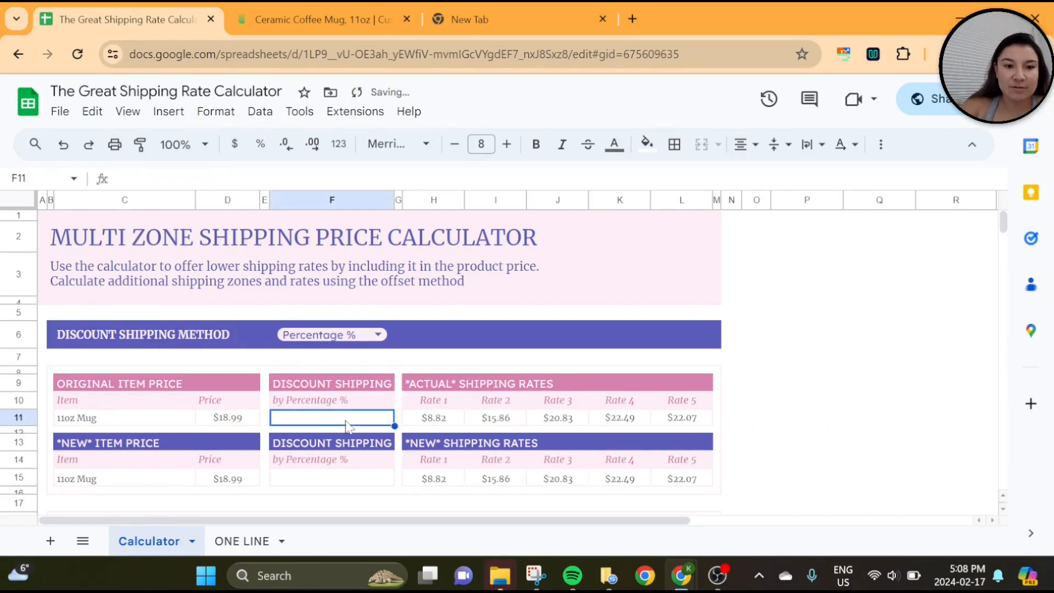
text(50)
key(Return)
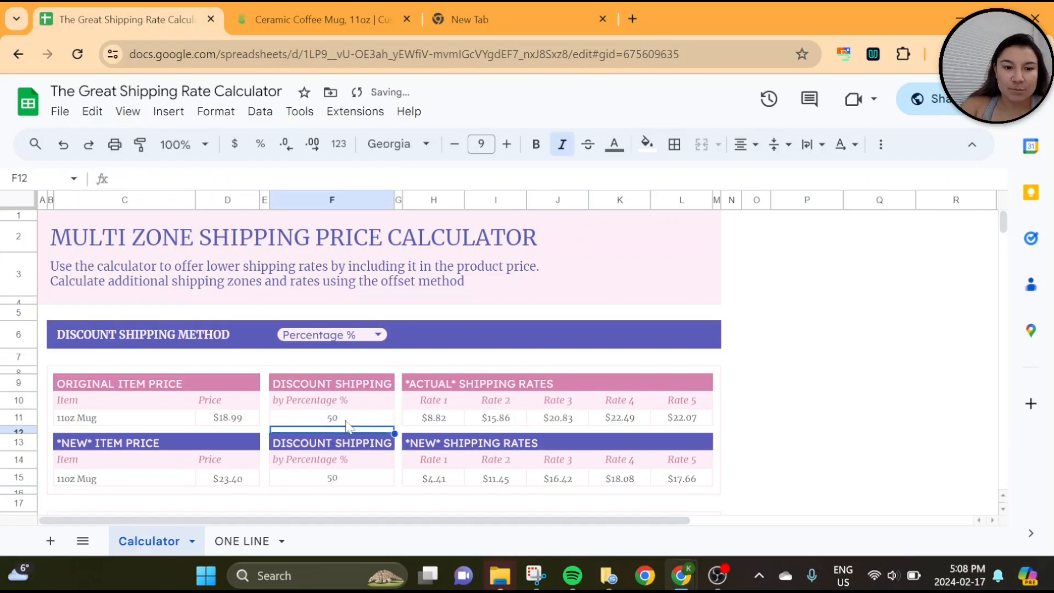
Compare the mug's actual Rate 1 with its new Rate 1 and new item price at the 50% discount
click(429, 423)
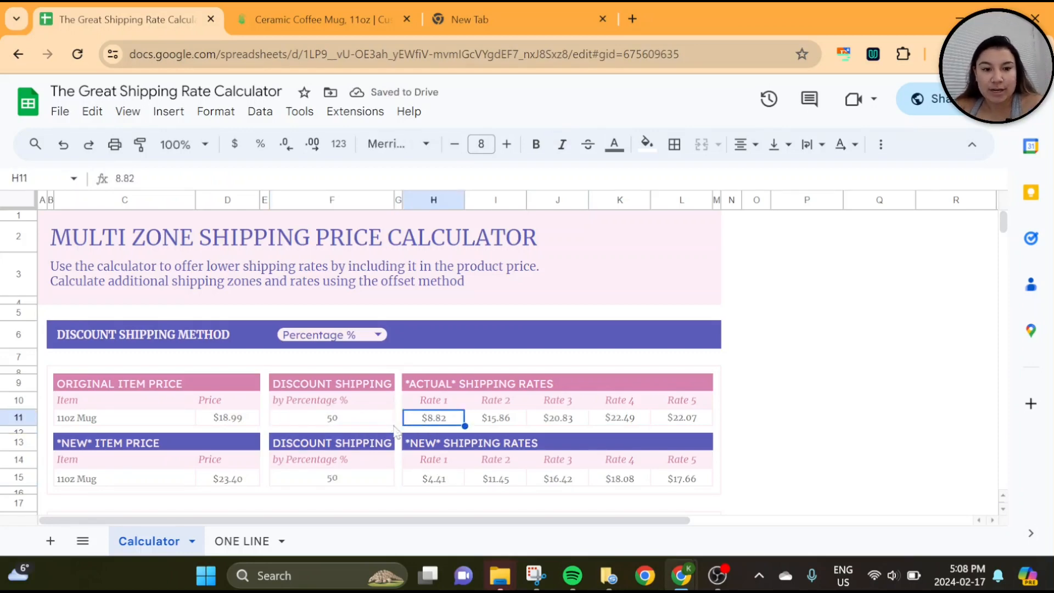
click(427, 482)
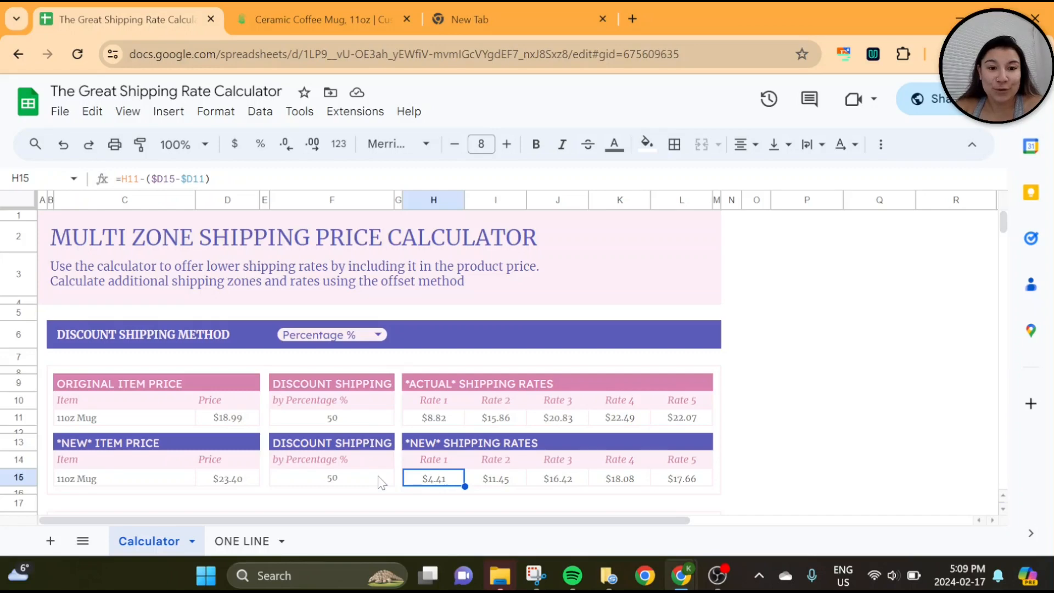
click(245, 480)
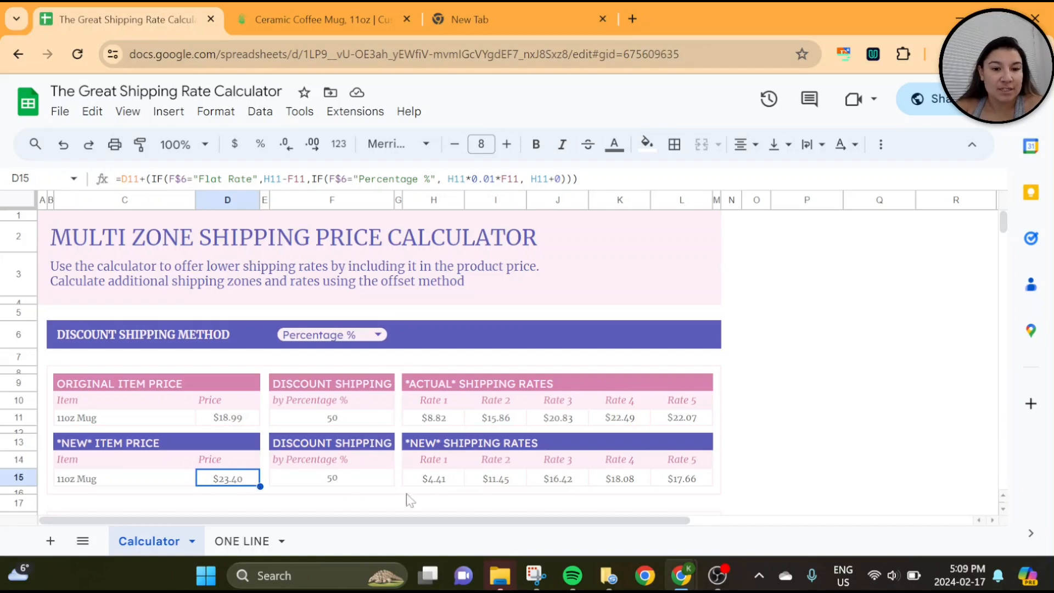
click(442, 482)
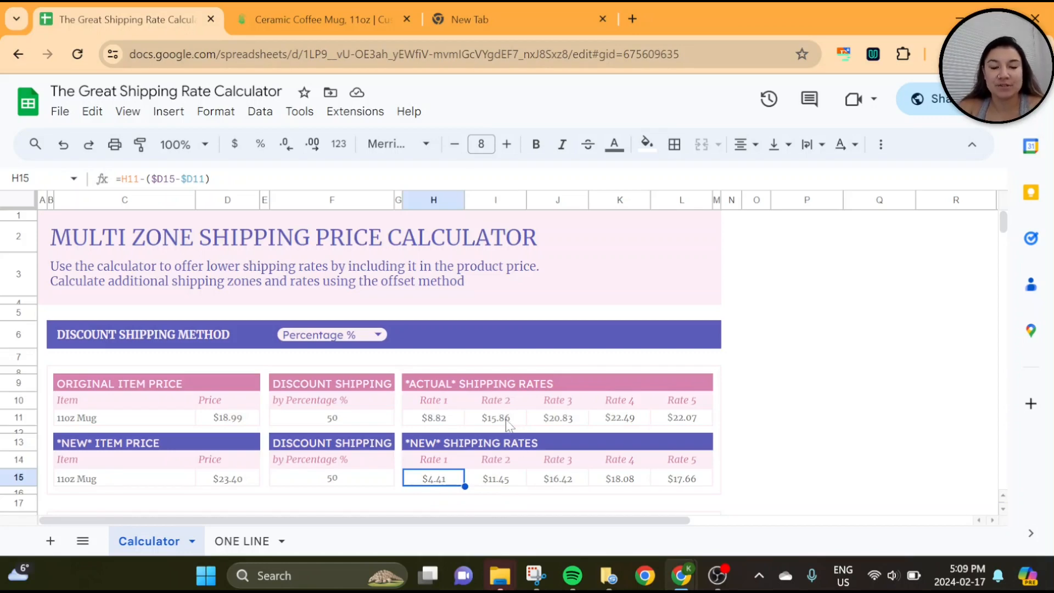
Review the Printify shipping list again from the United States through New Zealand, and go back to the spreadsheet
key(ctrl+Tab)
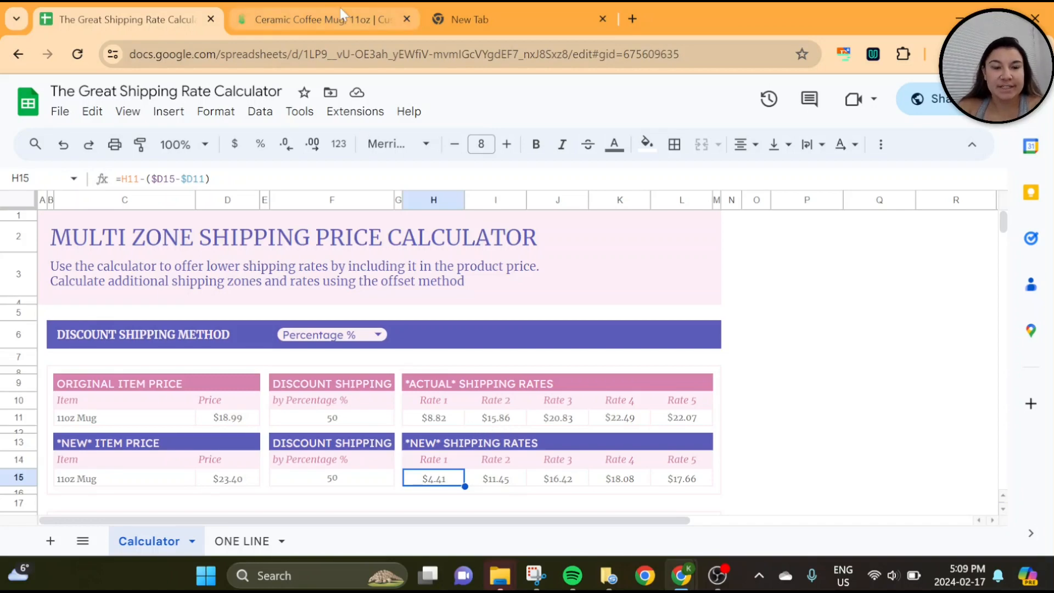
scroll(659, 386, up, 5)
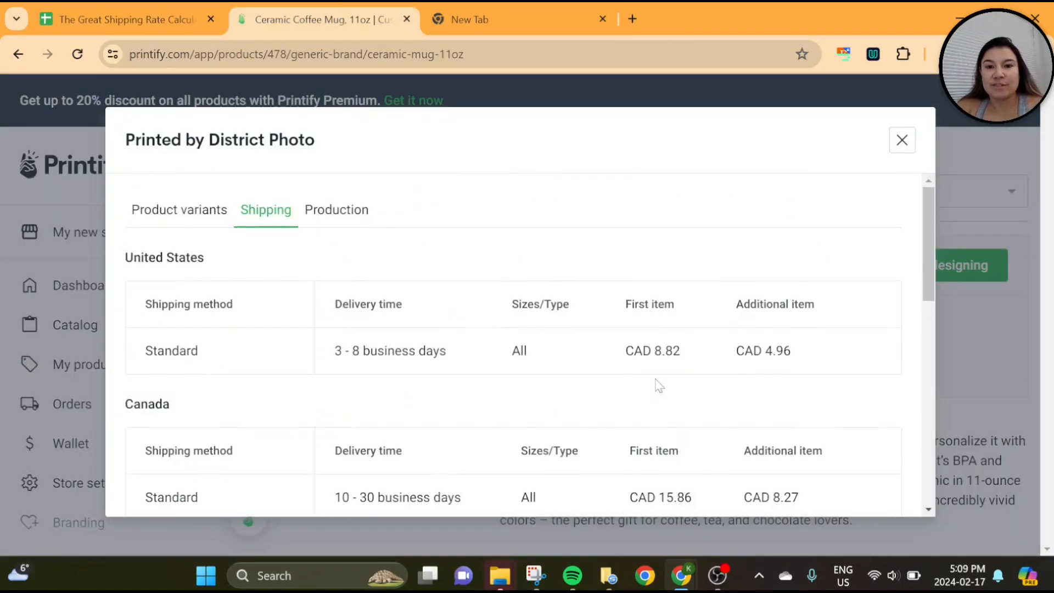
scroll(607, 384, down, 3)
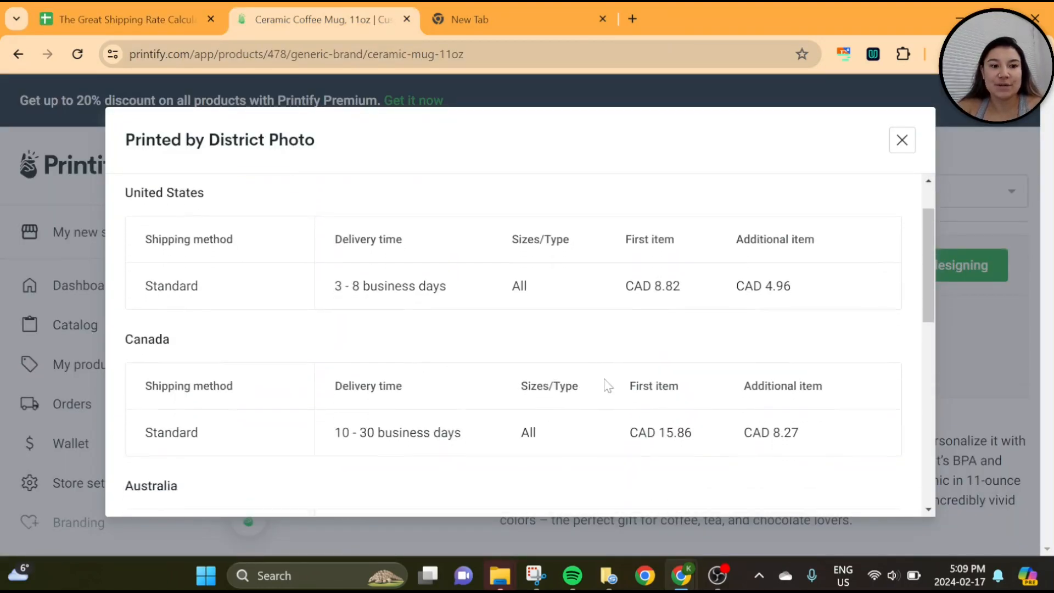
scroll(607, 384, down, 3)
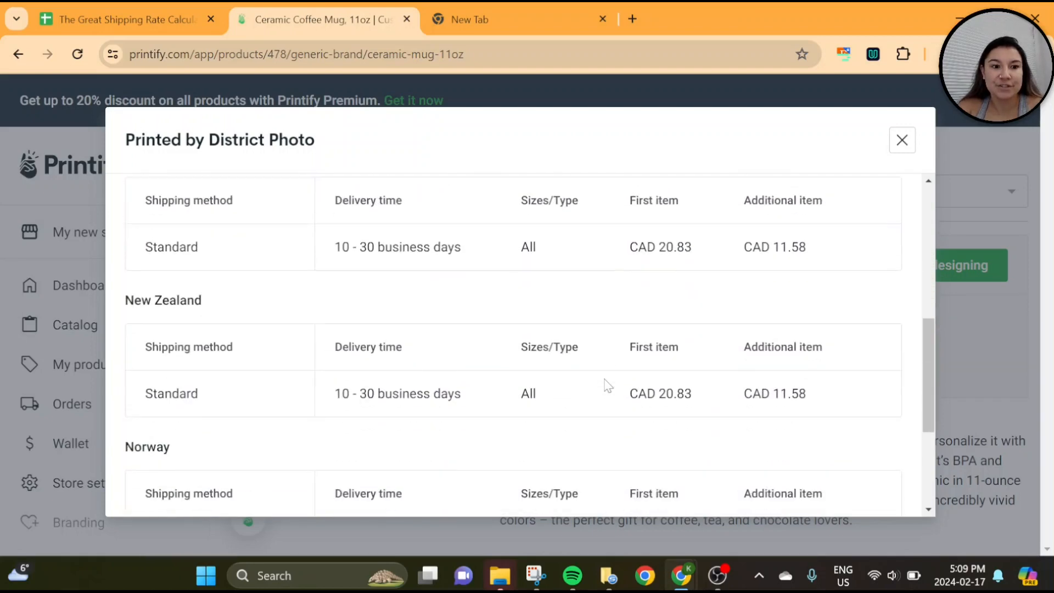
click(171, 15)
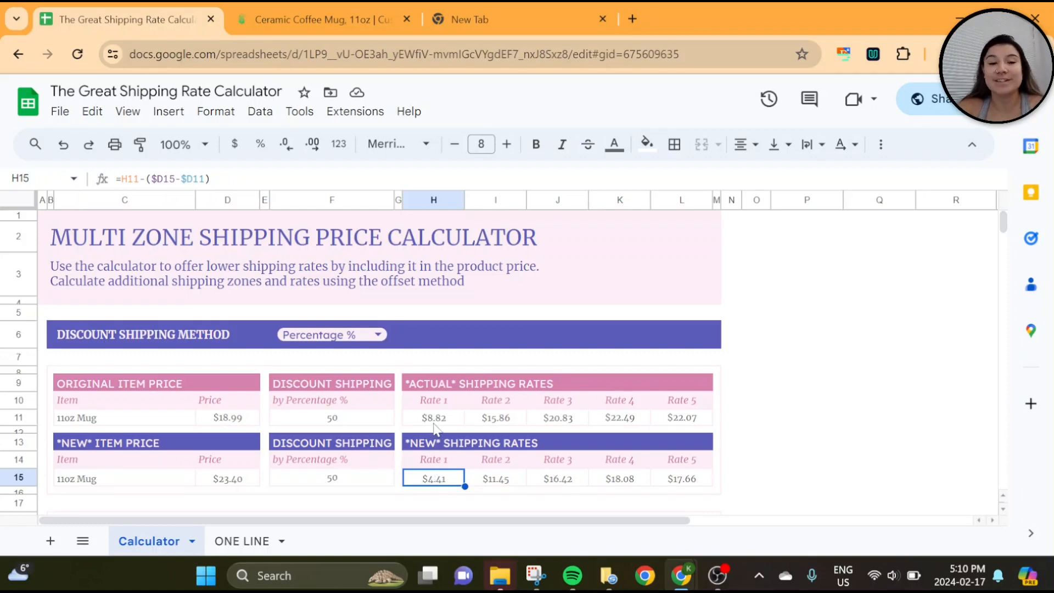
Set the discount shipping method on the ONE LINE sheet to Amount $
click(241, 542)
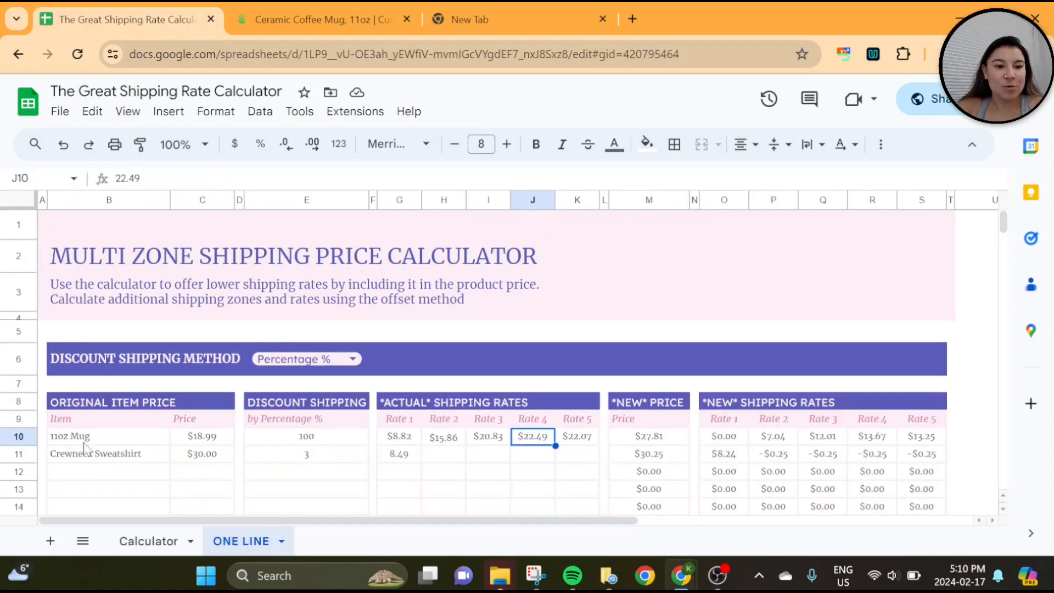
click(353, 359)
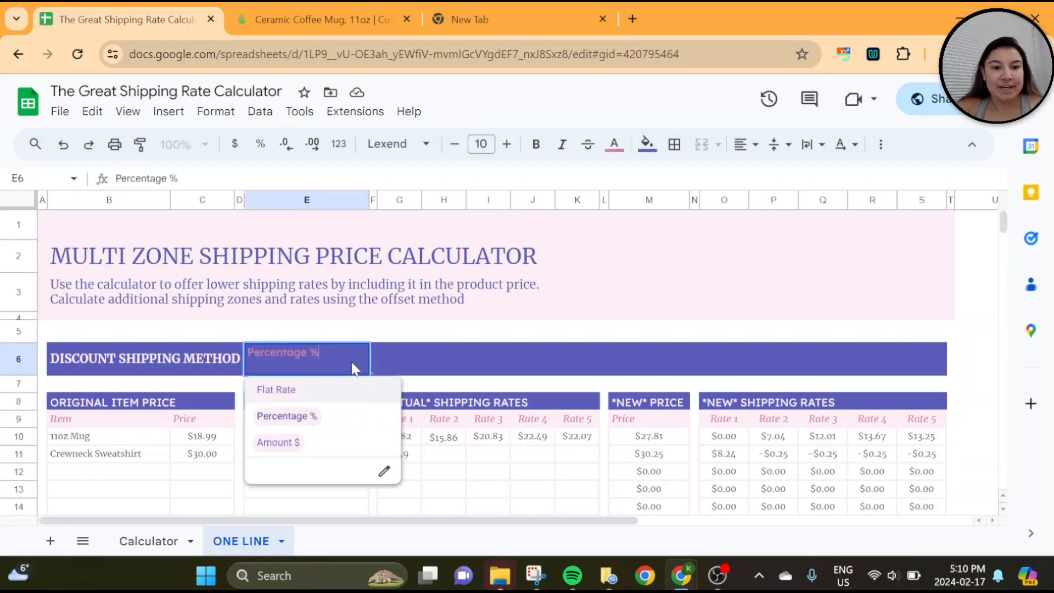
click(342, 441)
Set the 11oz Mug's shipping discount amount to 6.99 and inspect its new price
click(327, 442)
key(Delete)
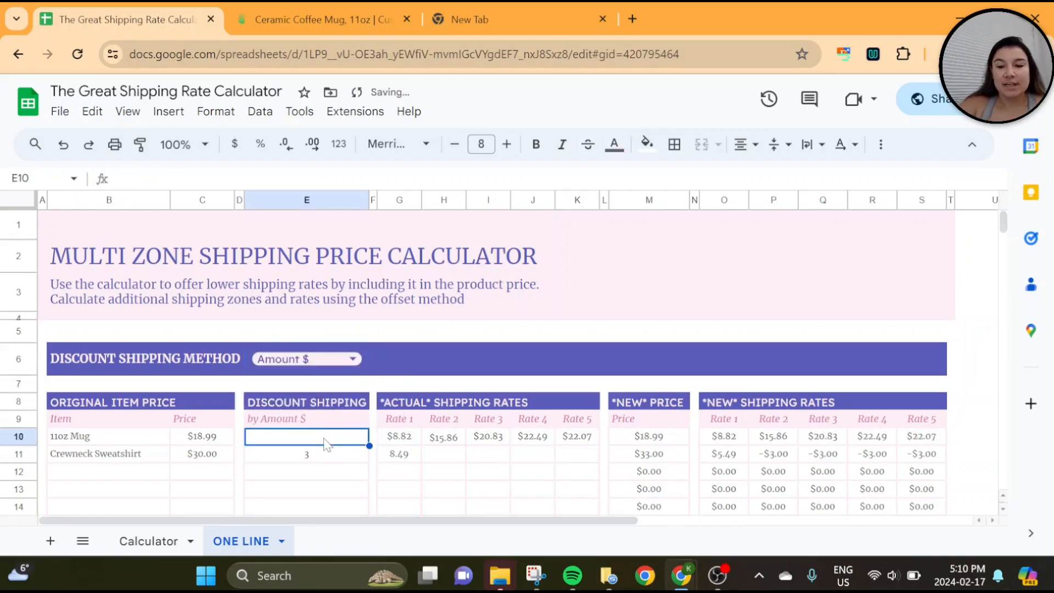
text(6.99)
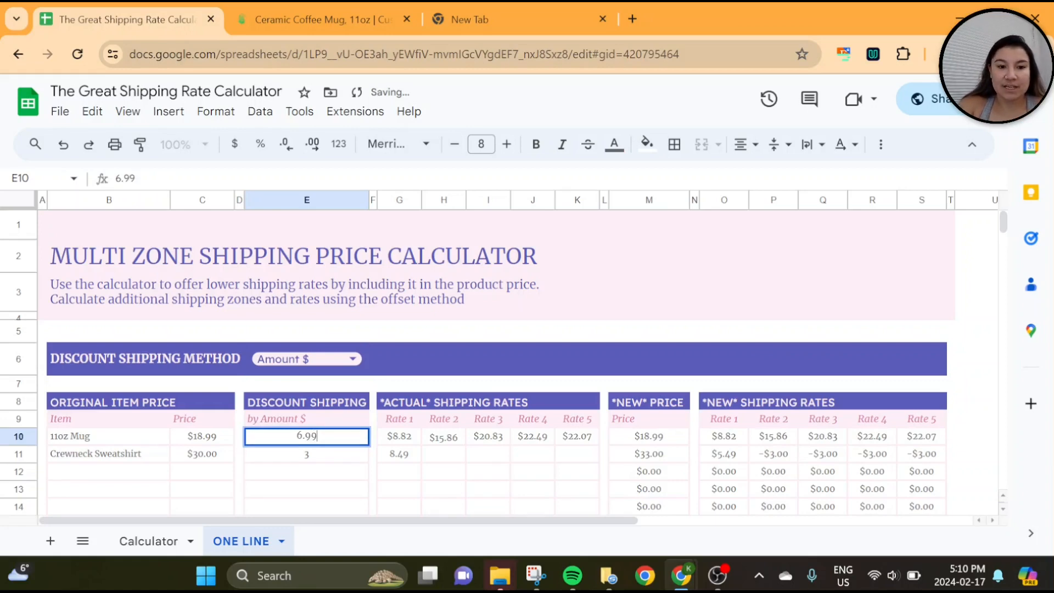
key(Return)
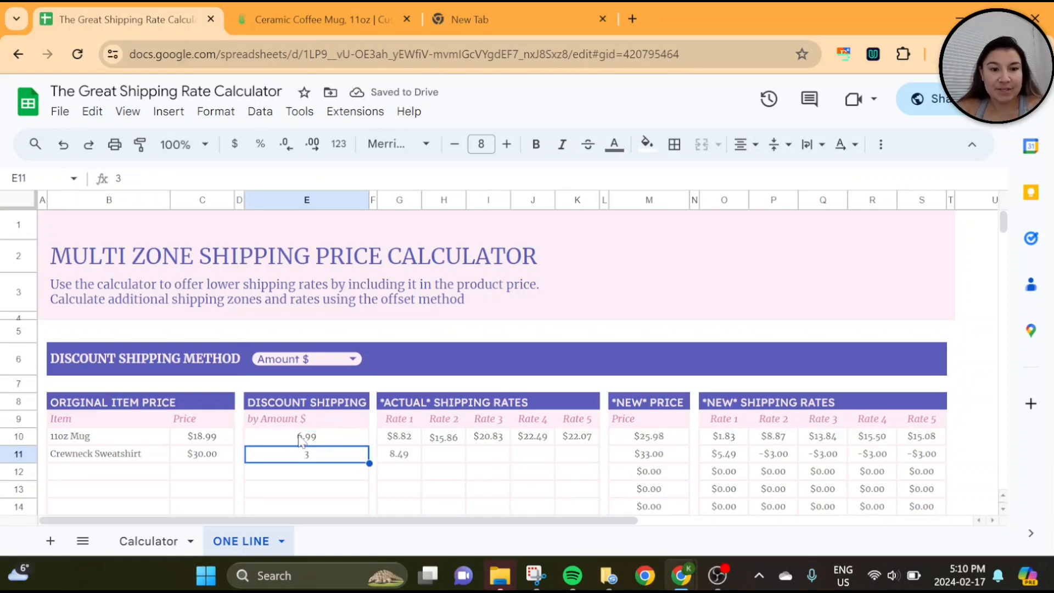
click(658, 436)
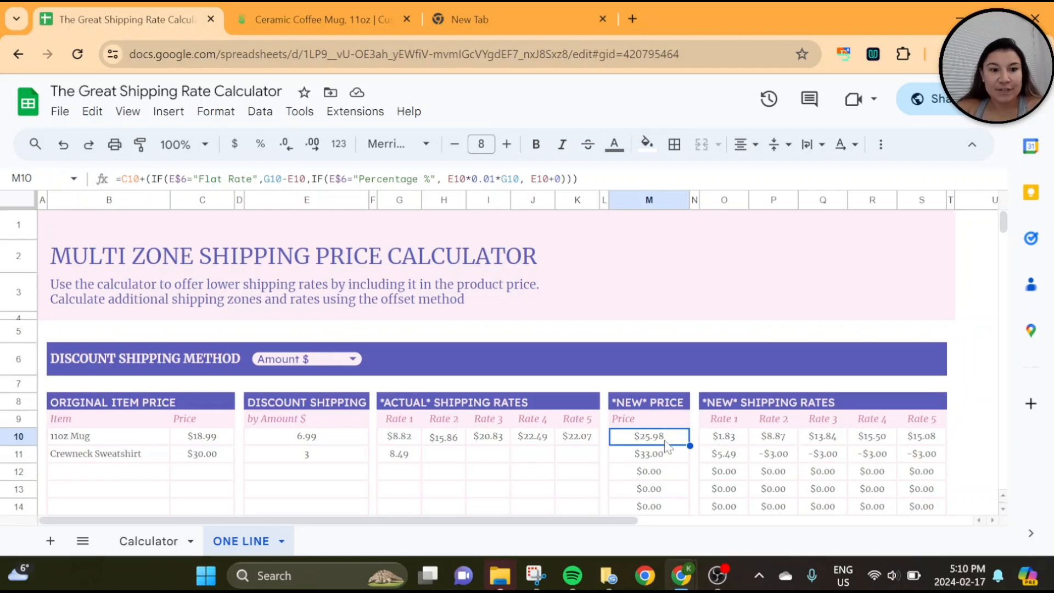
Set the discount shipping method to Flat Rate and inspect the 11oz Mug's new Rate 1
click(332, 438)
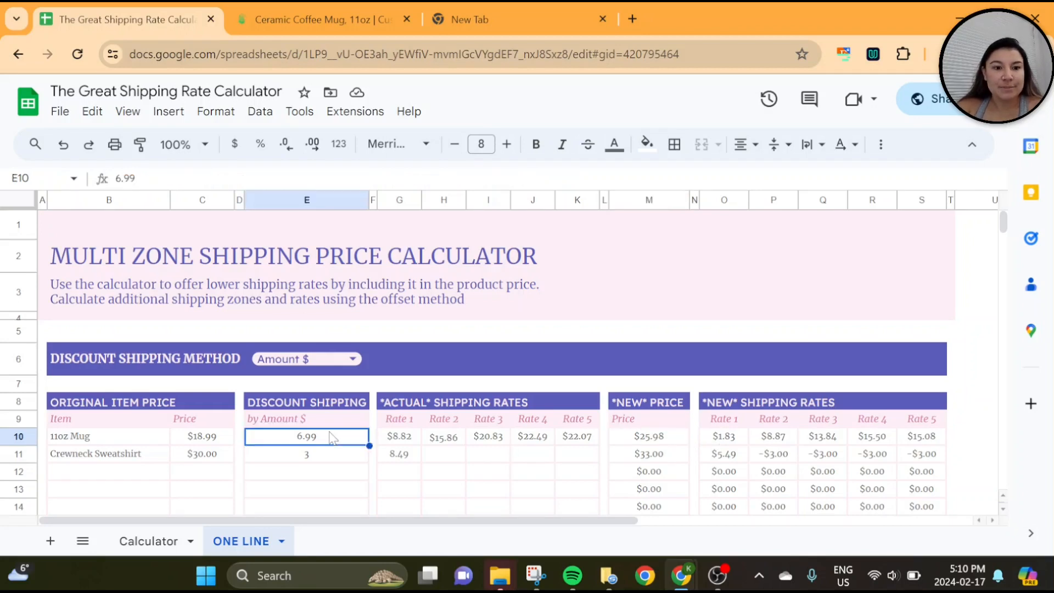
click(345, 368)
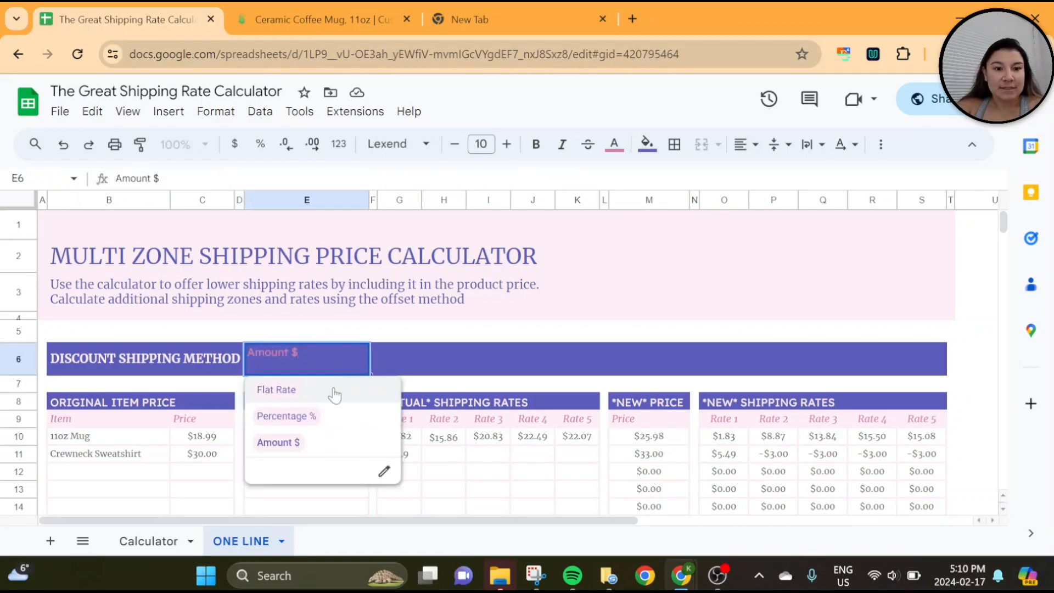
click(349, 391)
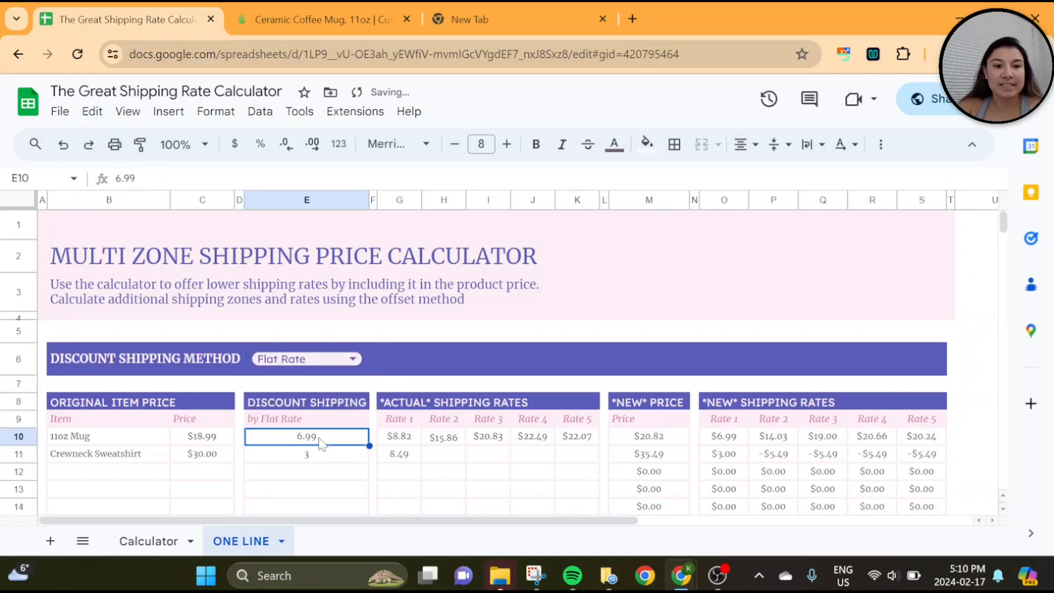
click(725, 439)
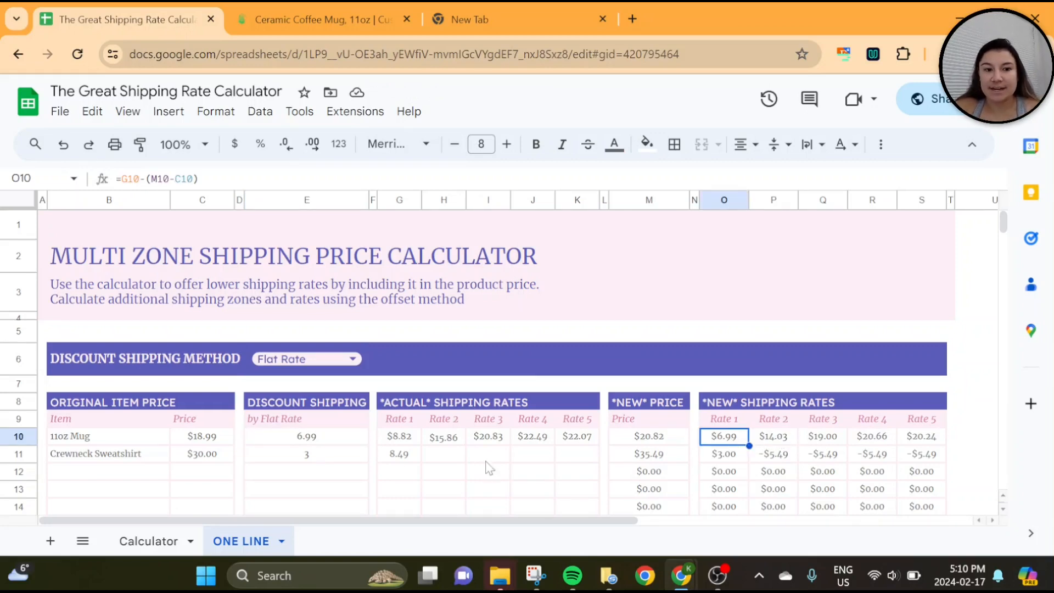
Set the discount shipping method back to Amount $
click(320, 439)
click(339, 363)
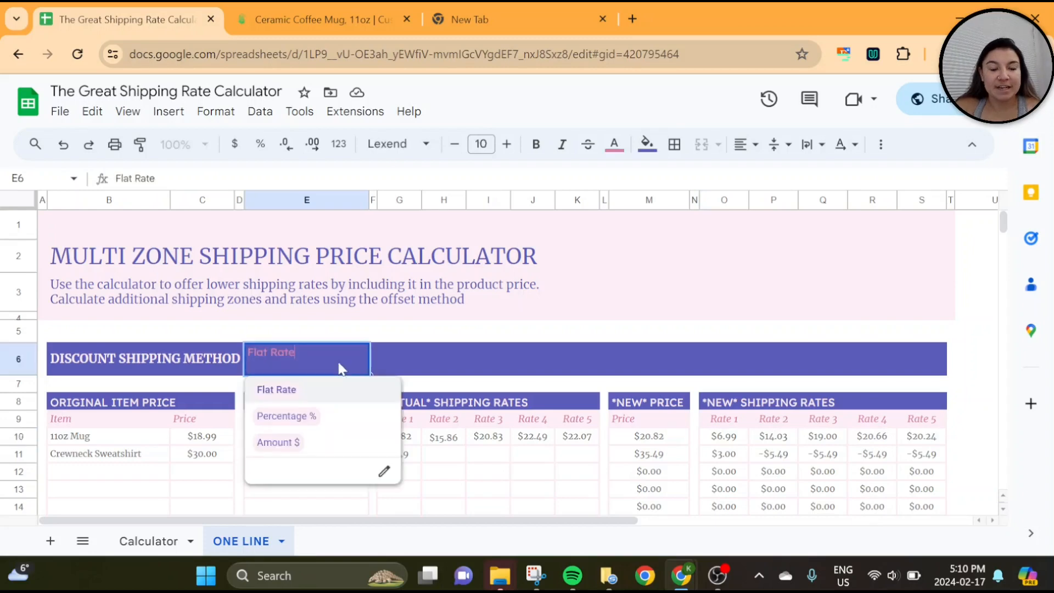
click(327, 440)
Replace the 11oz Mug's shipping discount amount with 2 and inspect its new price and new Rate 1
click(325, 441)
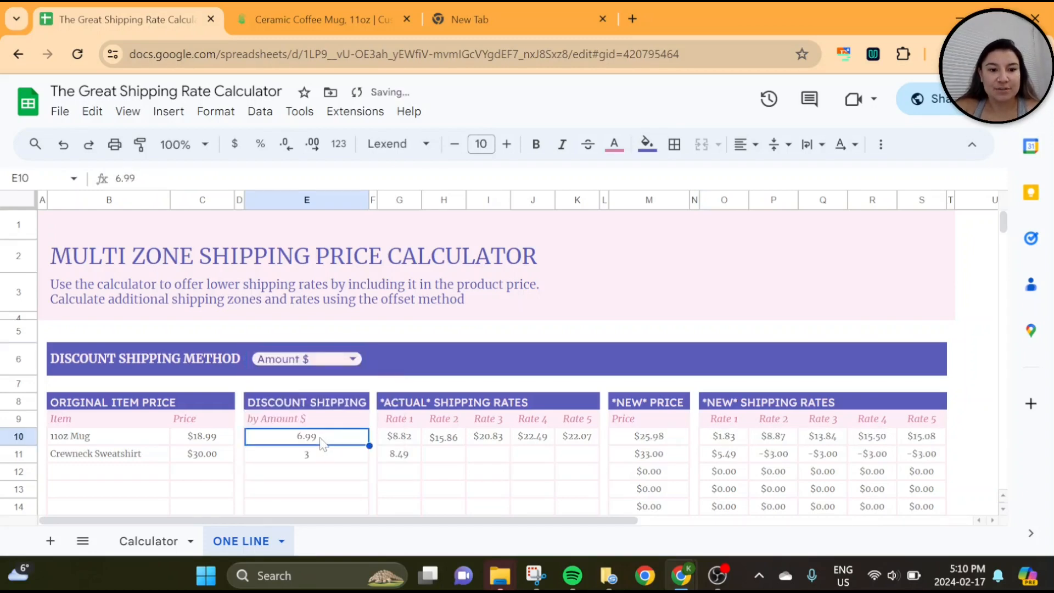
key(Delete)
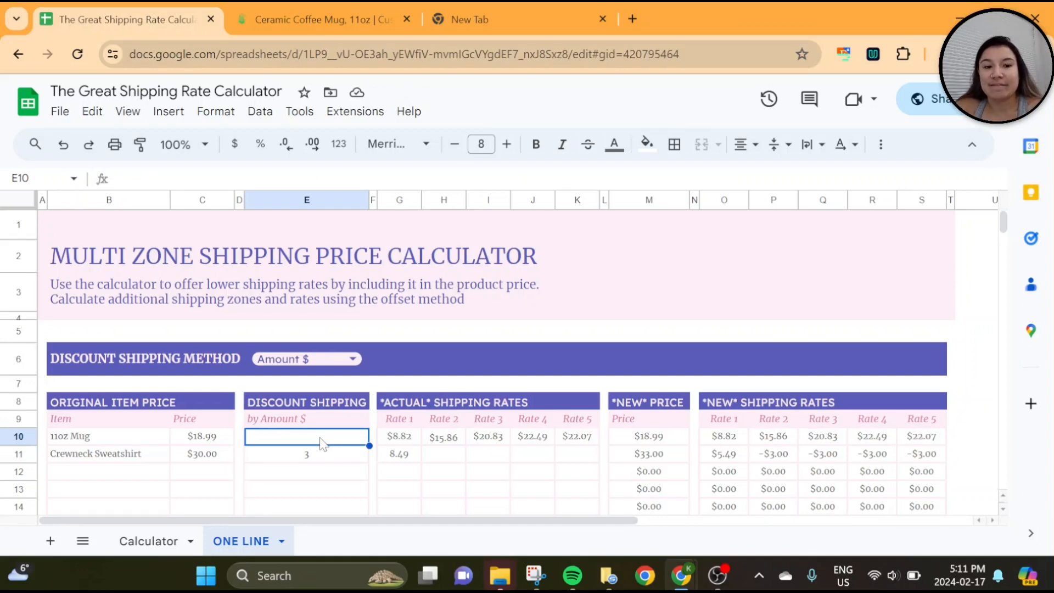
text(2)
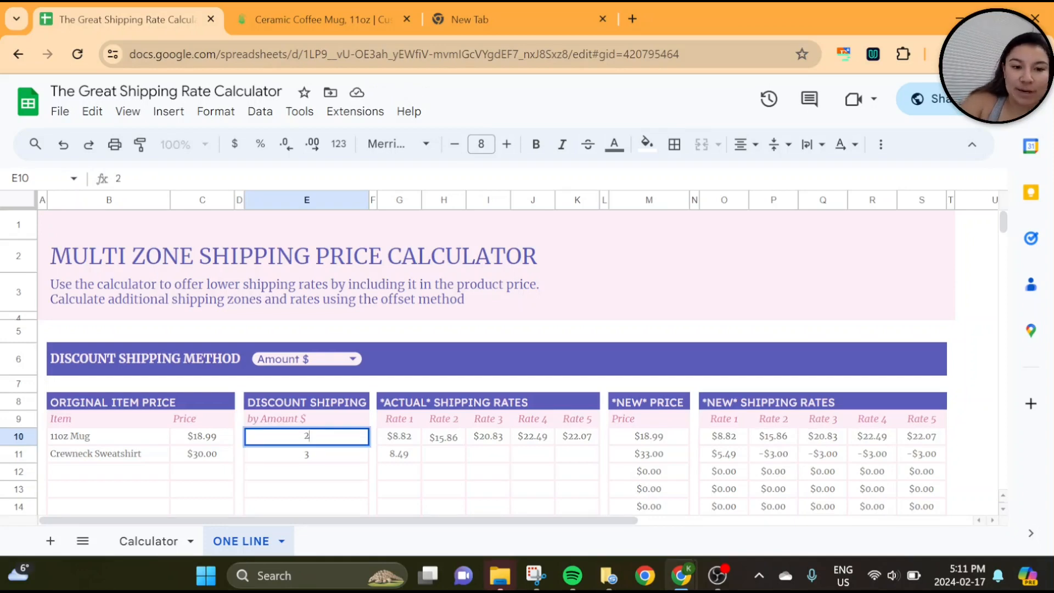
click(336, 459)
click(322, 439)
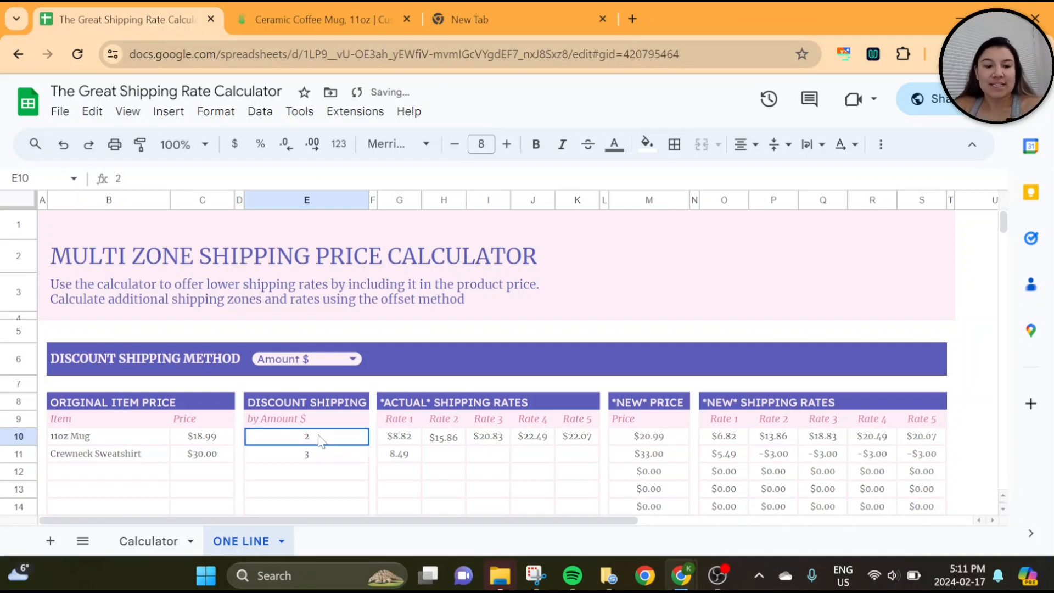
click(635, 439)
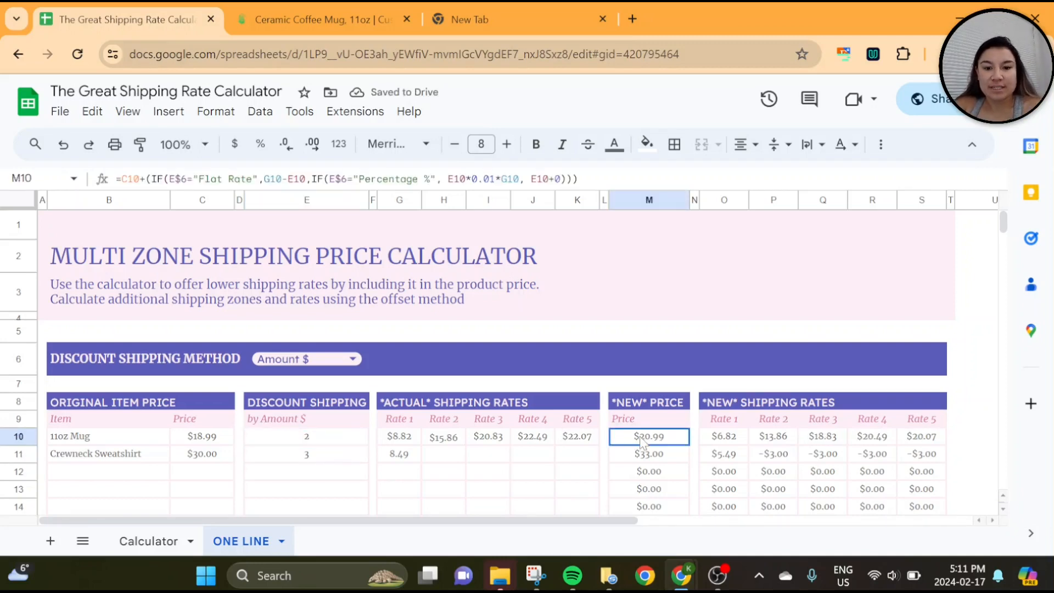
click(731, 441)
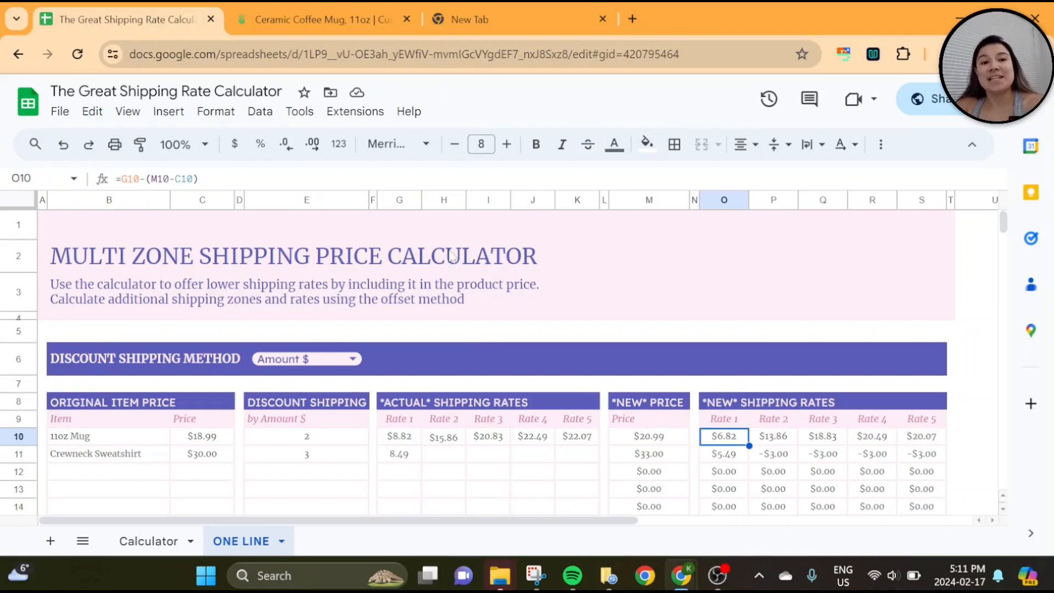
Go to the Calculator sheet and select cell A1
click(149, 540)
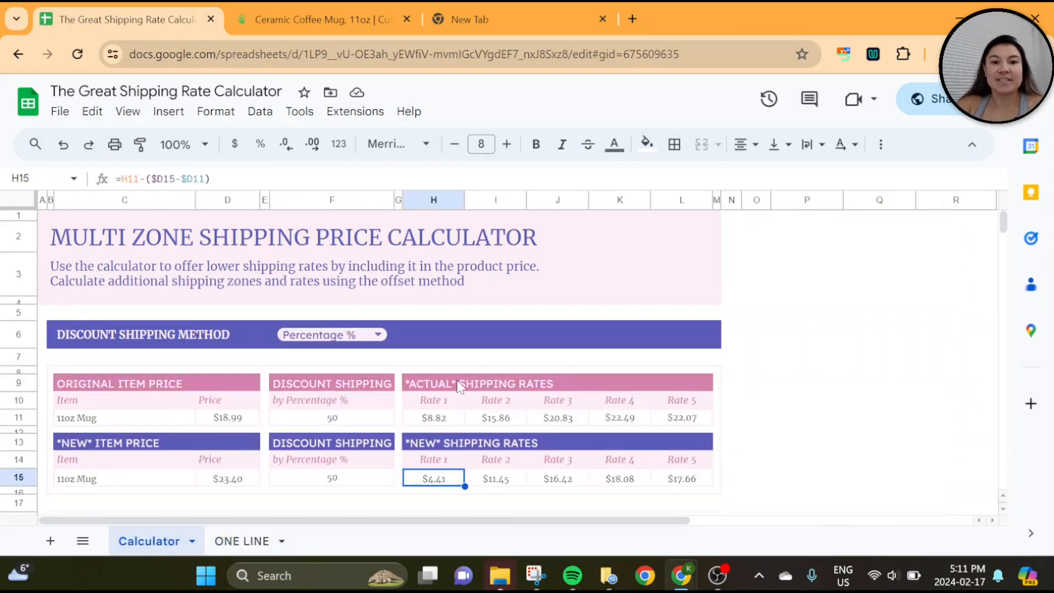
click(44, 215)
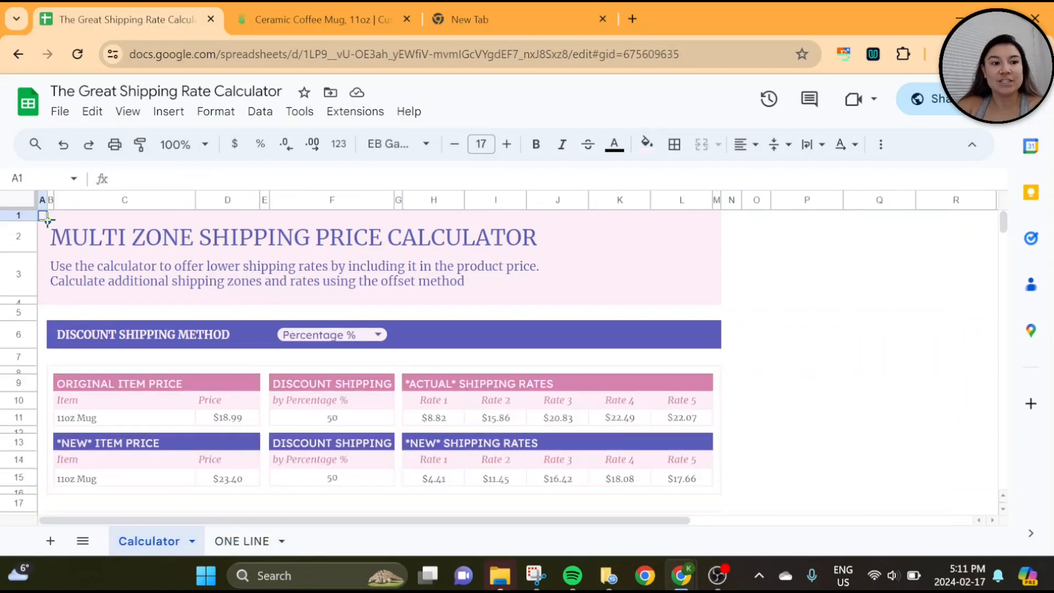